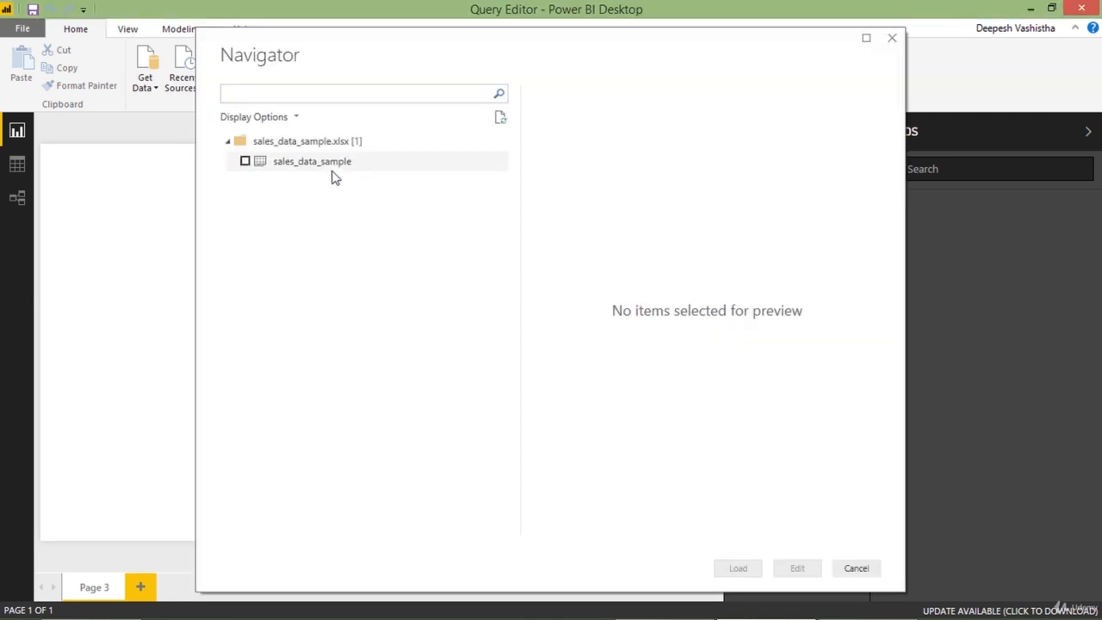
Load the sales_data_sample sheet from the workbook and open its query for editing.
{"action": "left_click", "coordinate": [246, 164]}
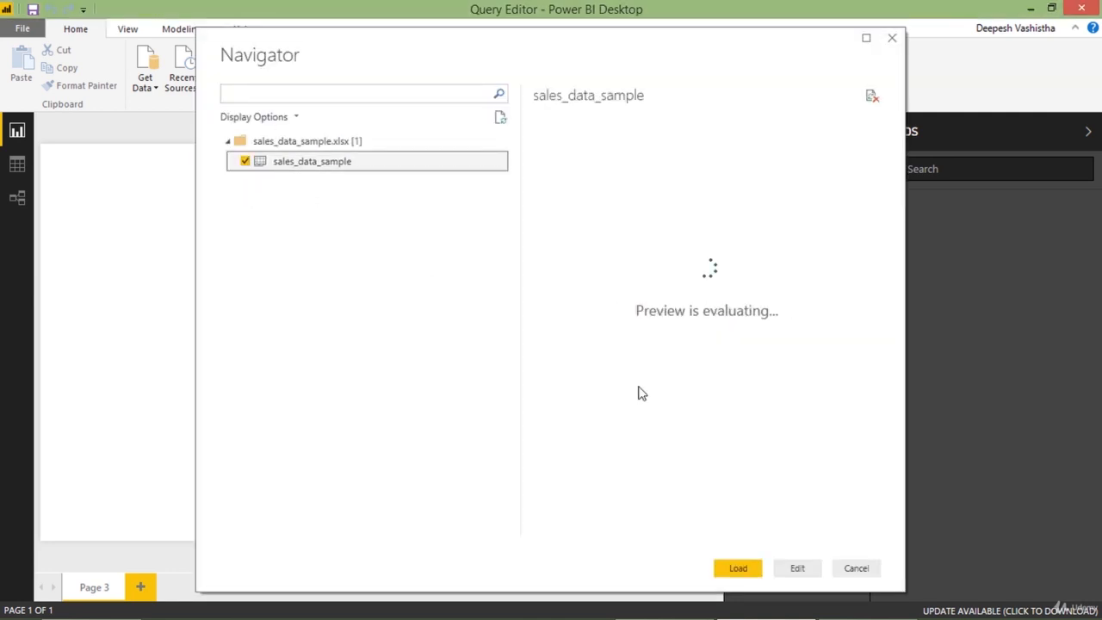
{"action": "left_click", "coordinate": [738, 568]}
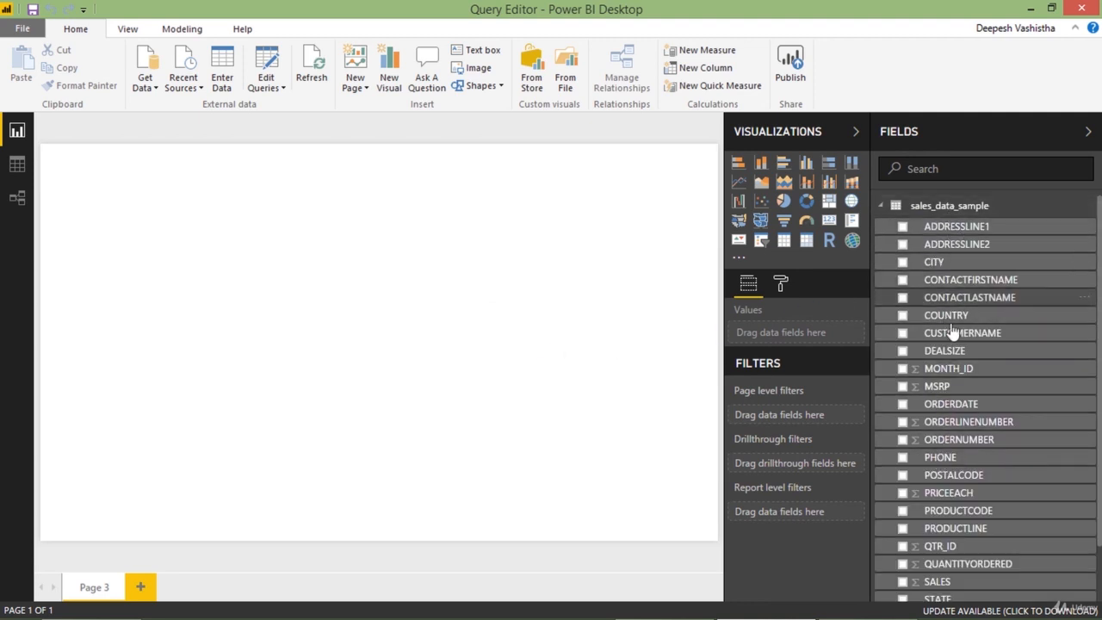
{"action": "left_click", "coordinate": [279, 67]}
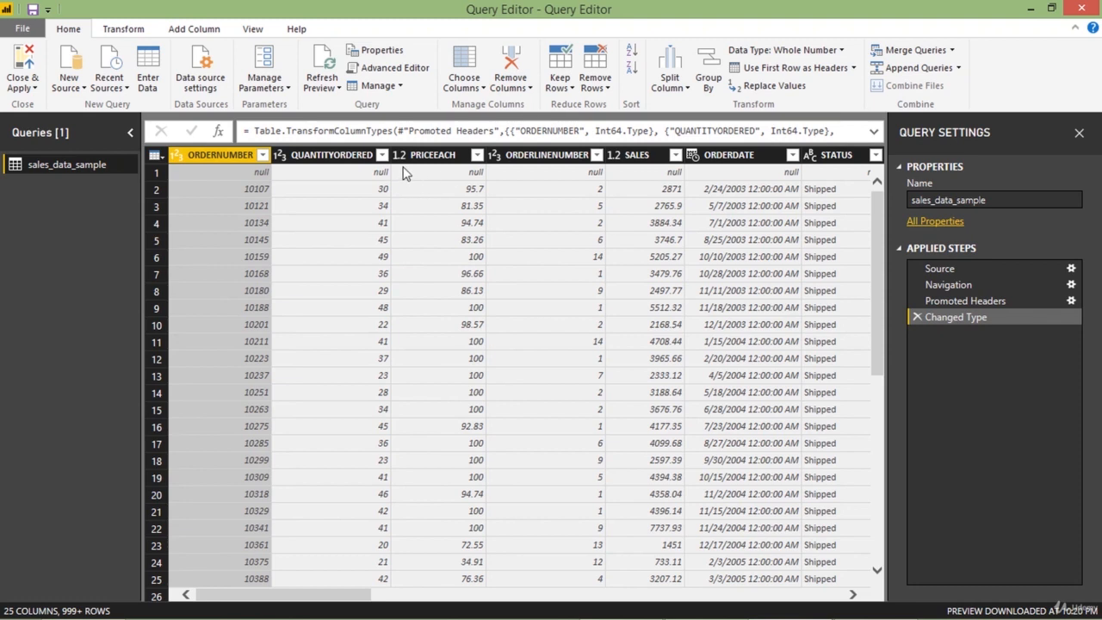
Examine the table's columns from ORDERNUMBER to PHONE, checking their data types and the type options available for ORDERNUMBER.
{"action": "left_click", "coordinate": [319, 156]}
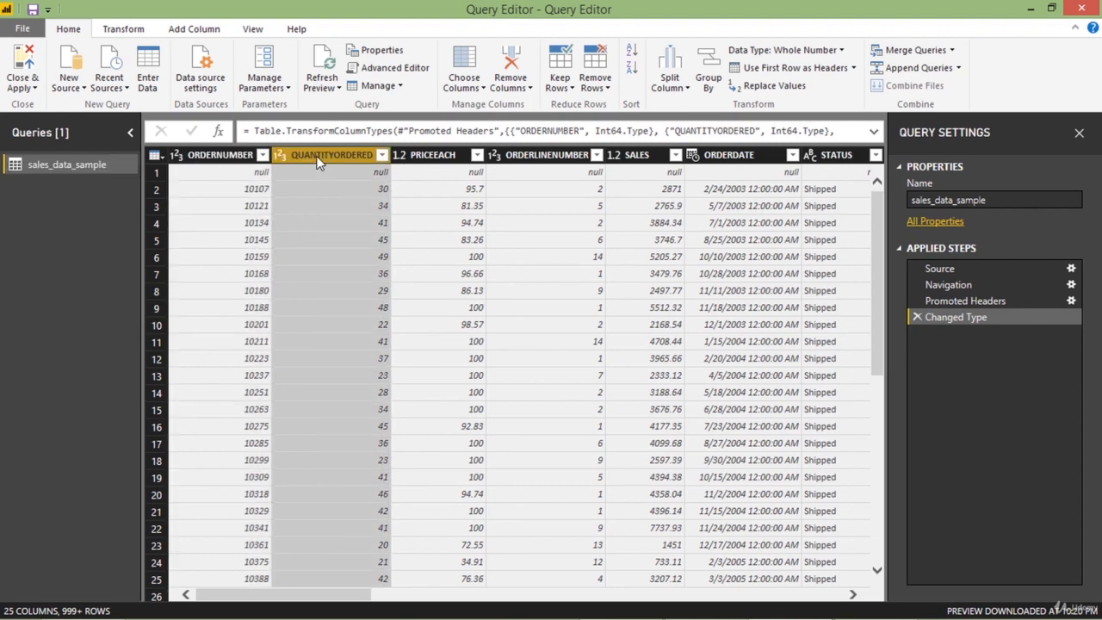
{"action": "left_click", "coordinate": [234, 172]}
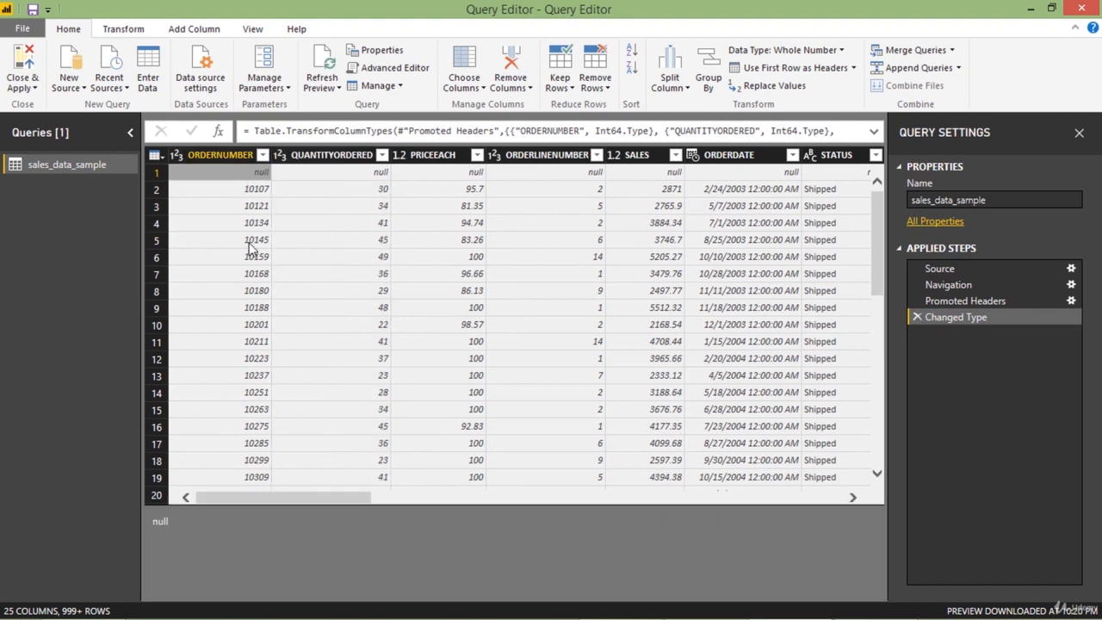
{"action": "left_click", "coordinate": [223, 155]}
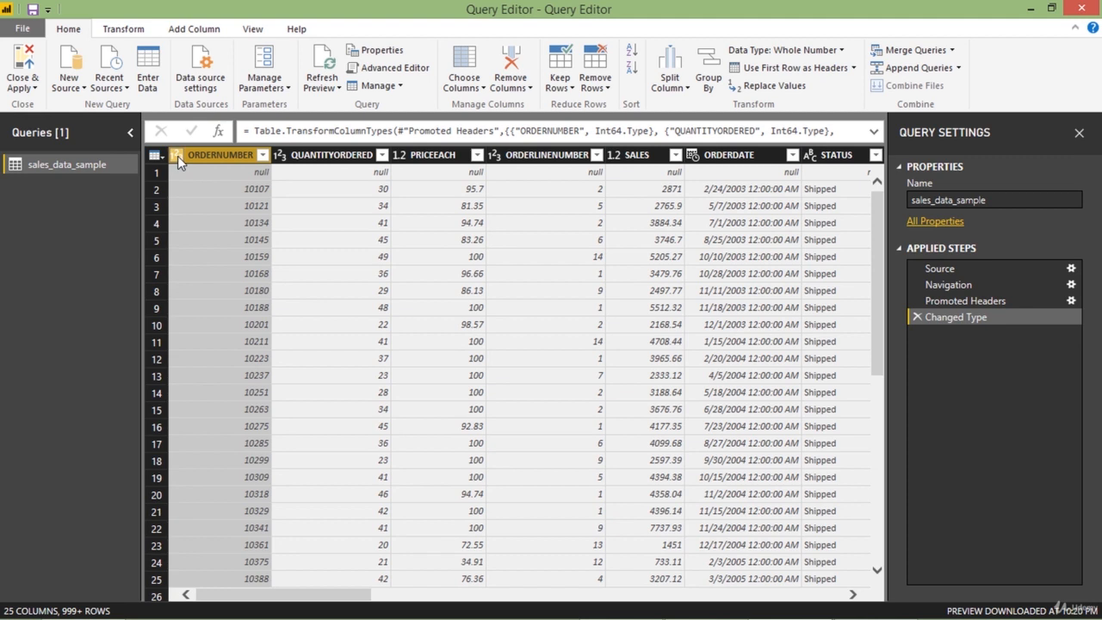
{"action": "left_click", "coordinate": [341, 156]}
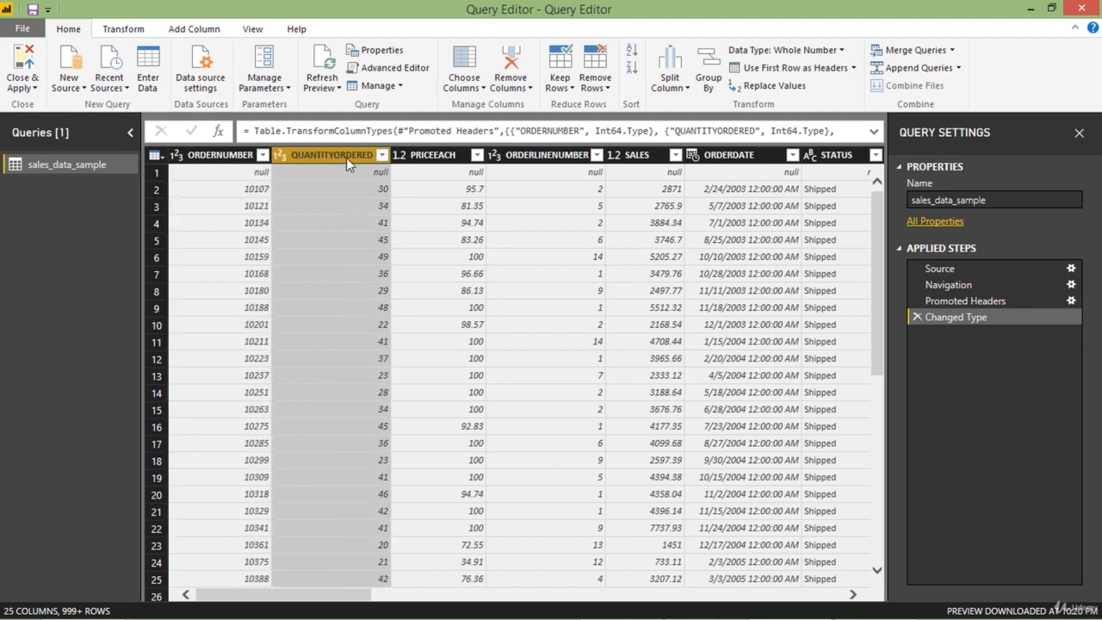
{"action": "left_click", "coordinate": [548, 155]}
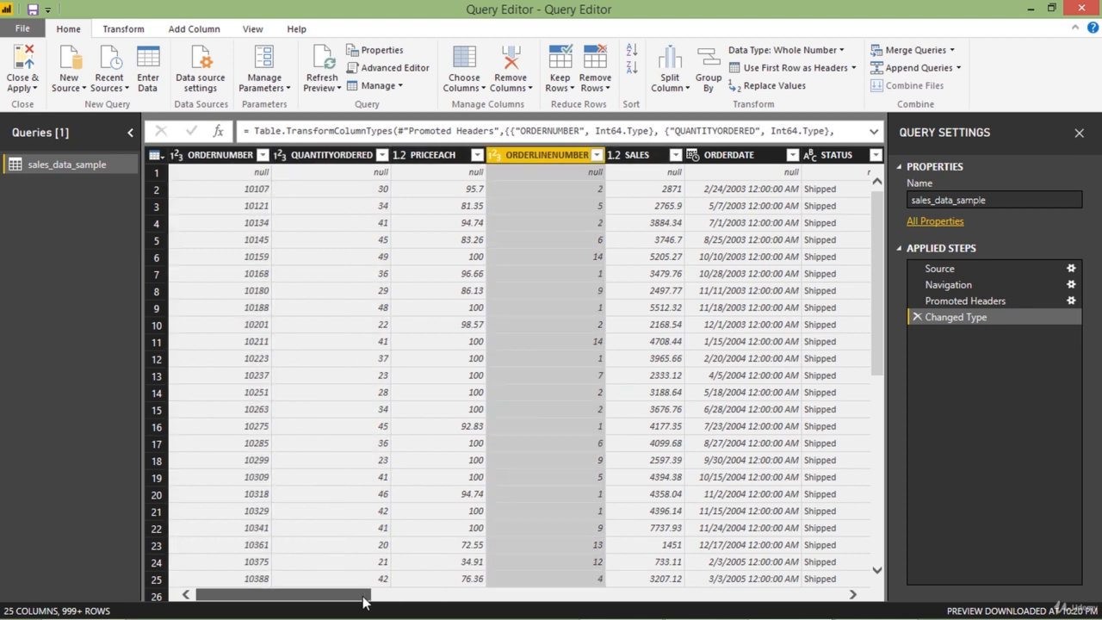
{"action": "left_click_drag", "start_coordinate": [363, 603], "coordinate": [458, 592]}
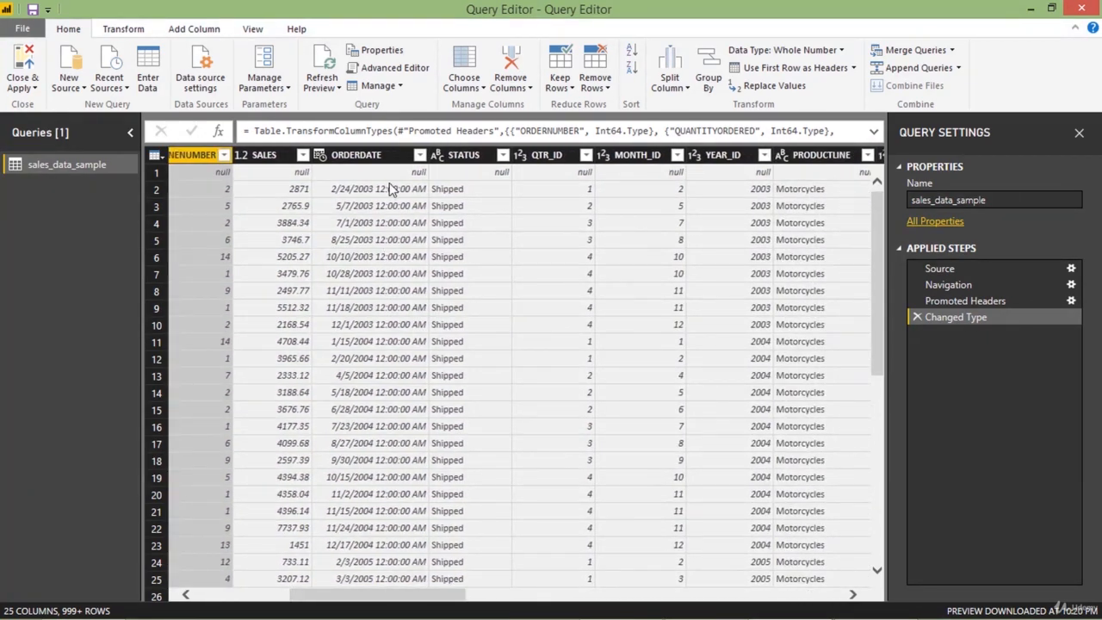
{"action": "left_click", "coordinate": [370, 162]}
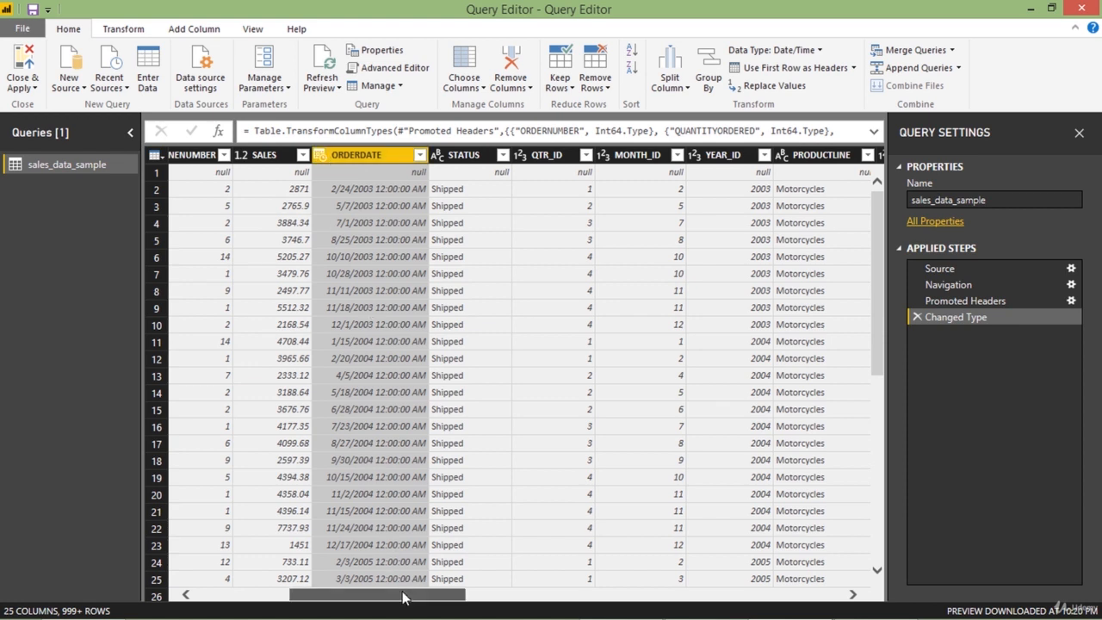
{"action": "left_click_drag", "start_coordinate": [402, 596], "coordinate": [293, 587]}
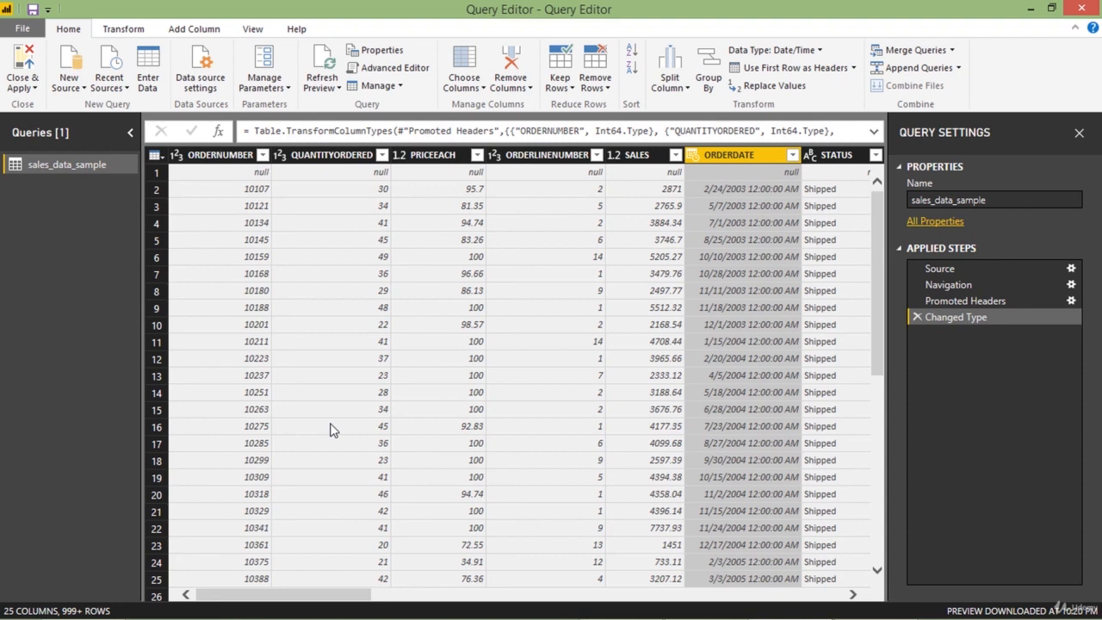
{"action": "left_click", "coordinate": [178, 157]}
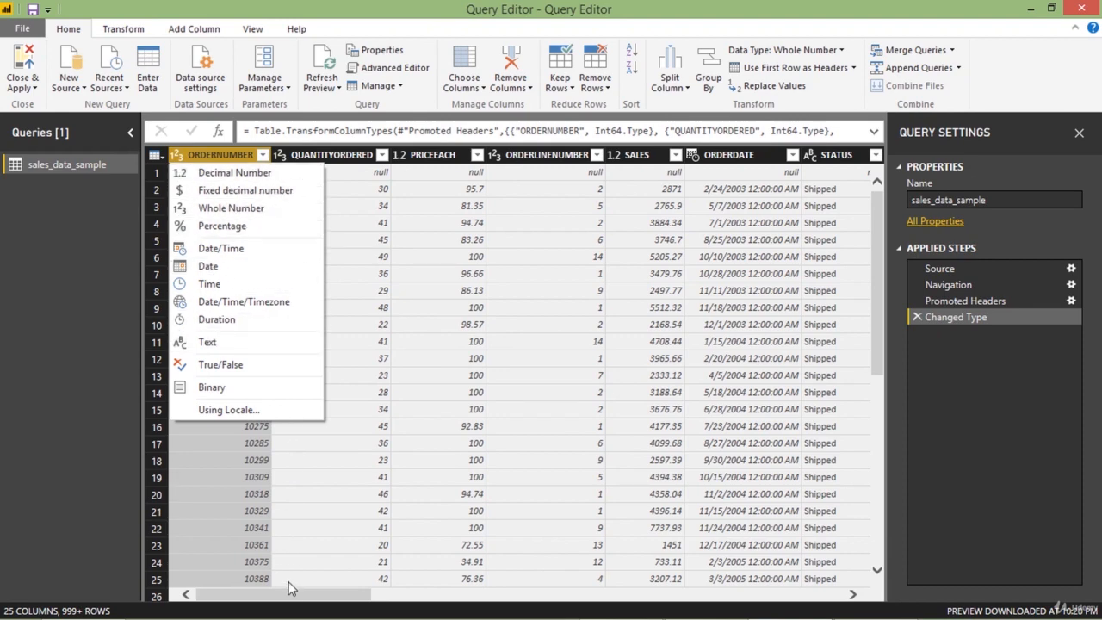
{"action": "left_click_drag", "start_coordinate": [297, 596], "coordinate": [491, 583]}
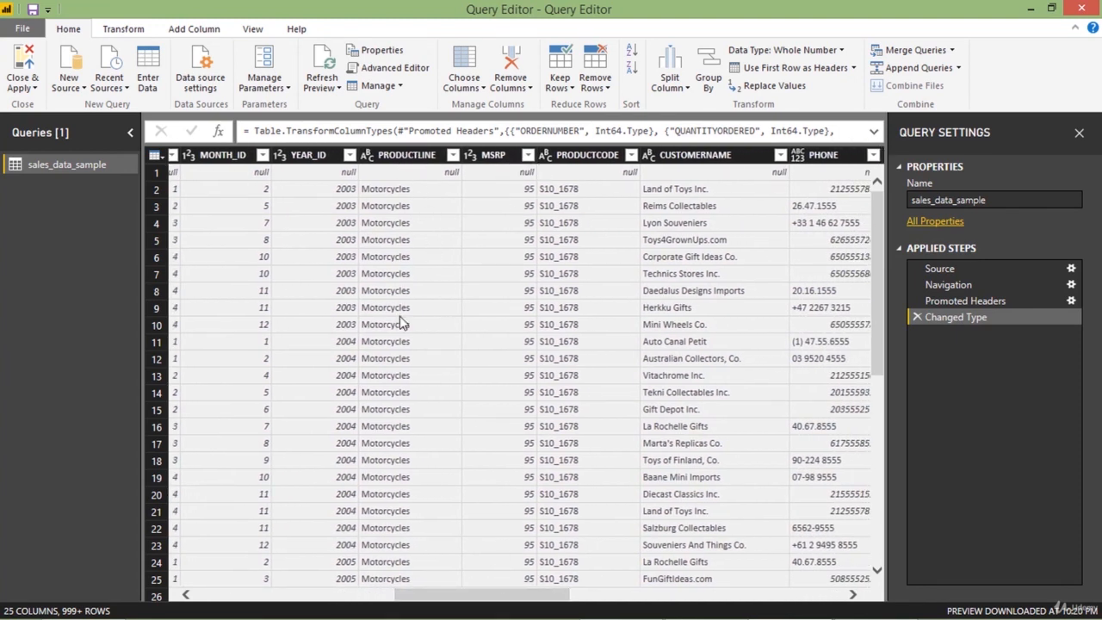
{"action": "left_click_drag", "start_coordinate": [529, 591], "coordinate": [341, 583]}
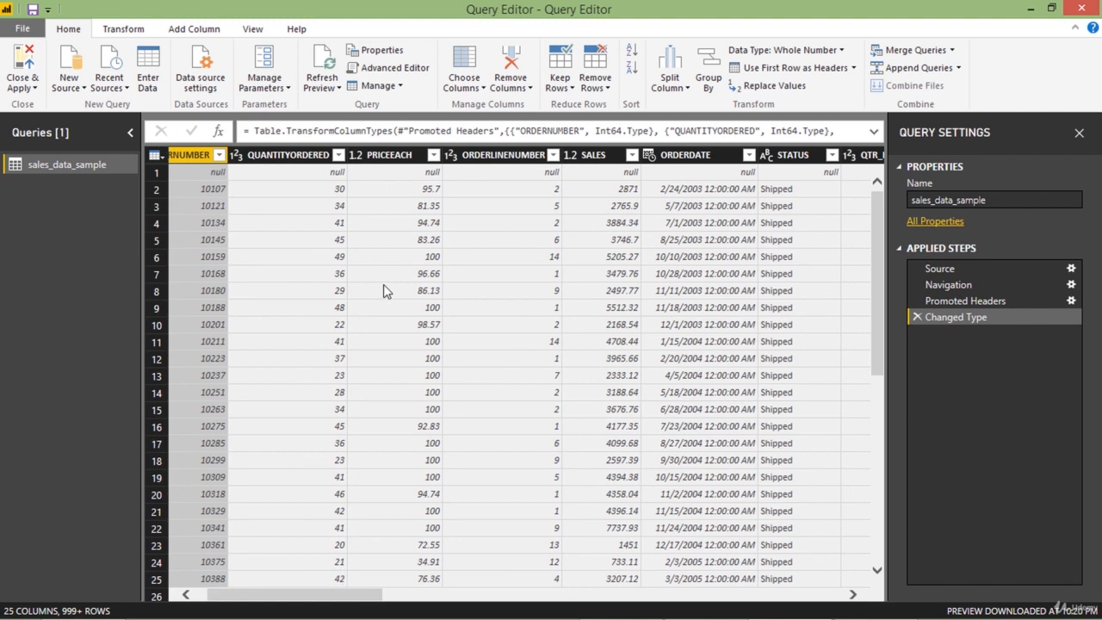
Try sorting the rows by QUANTITYORDERED in ascending order and in descending order.
{"action": "left_click", "coordinate": [312, 160]}
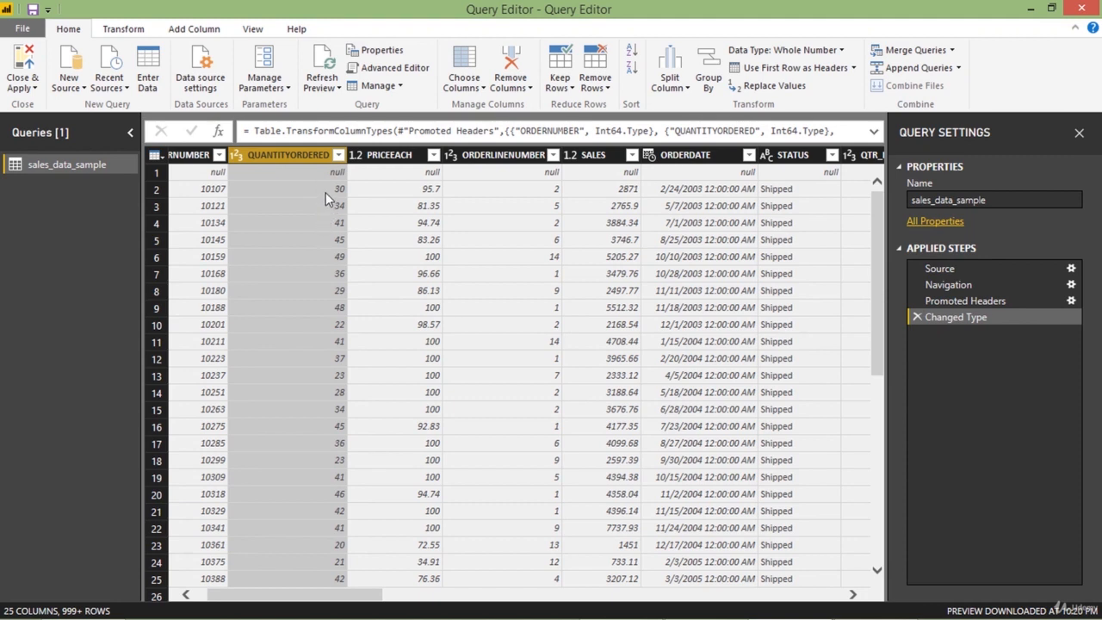
{"action": "left_click", "coordinate": [631, 53]}
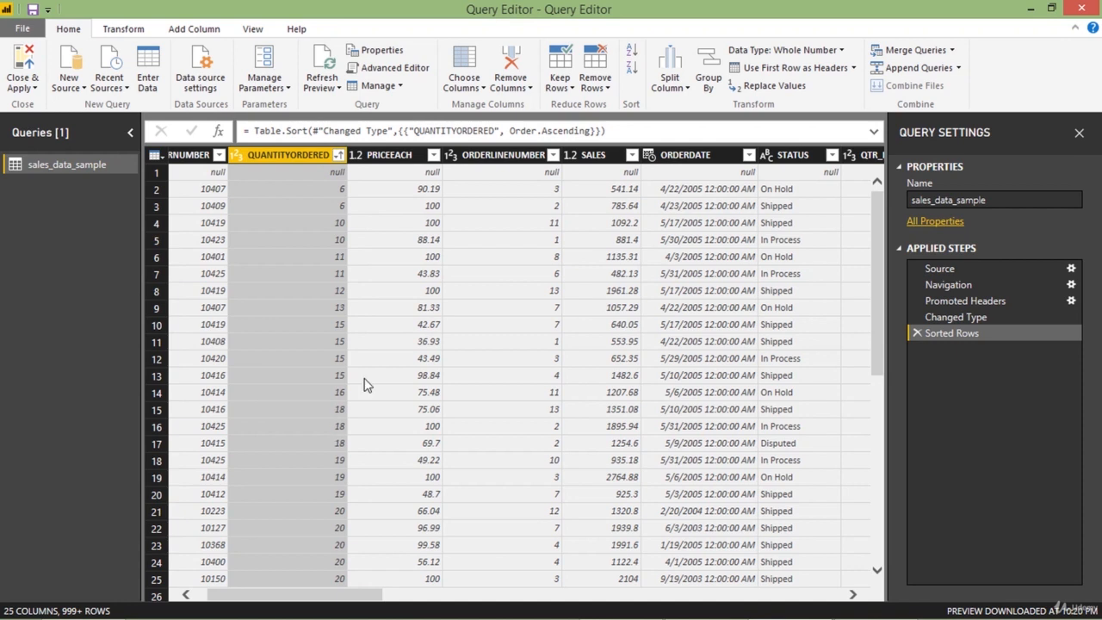
{"action": "left_click", "coordinate": [632, 76]}
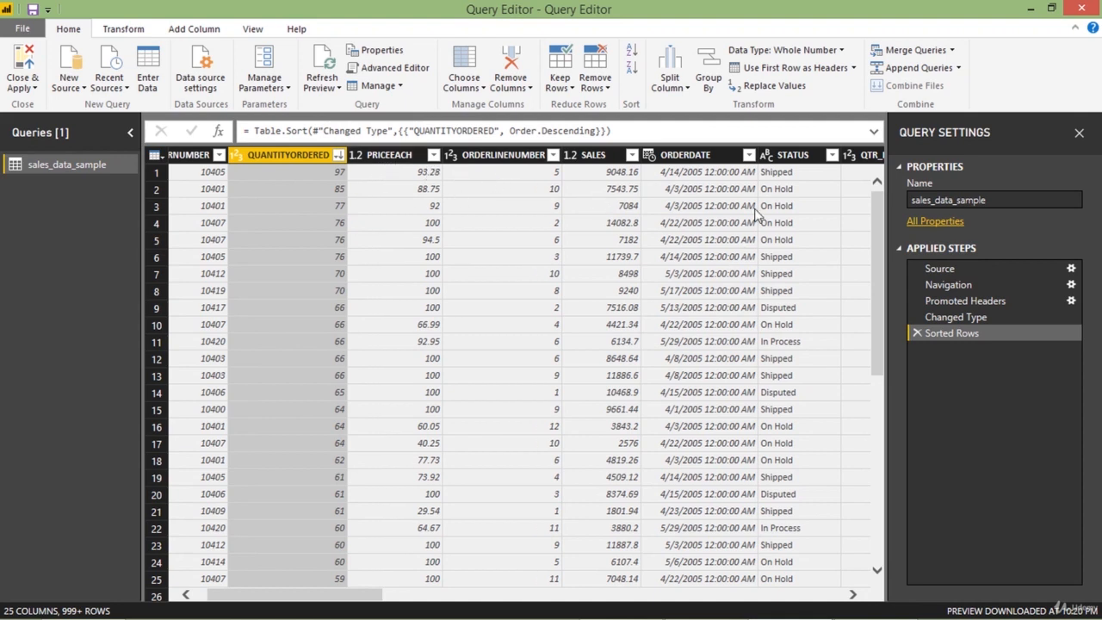
Compare the table at the Changed Type and Sorted Rows applied steps.
{"action": "left_click", "coordinate": [960, 319]}
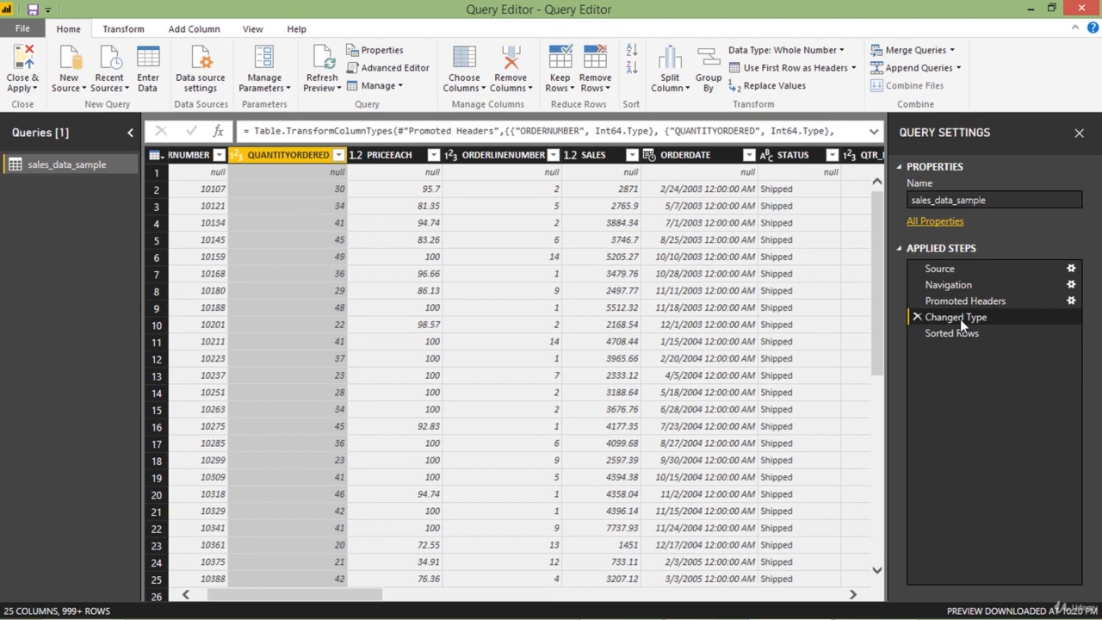
{"action": "left_click", "coordinate": [967, 334]}
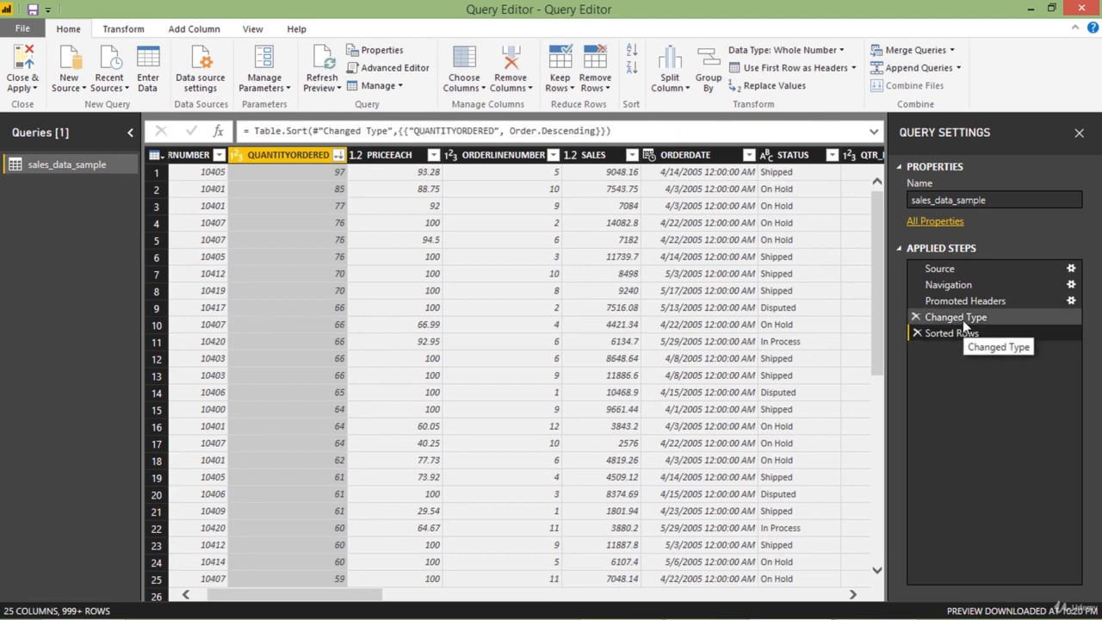
{"action": "left_click", "coordinate": [961, 317]}
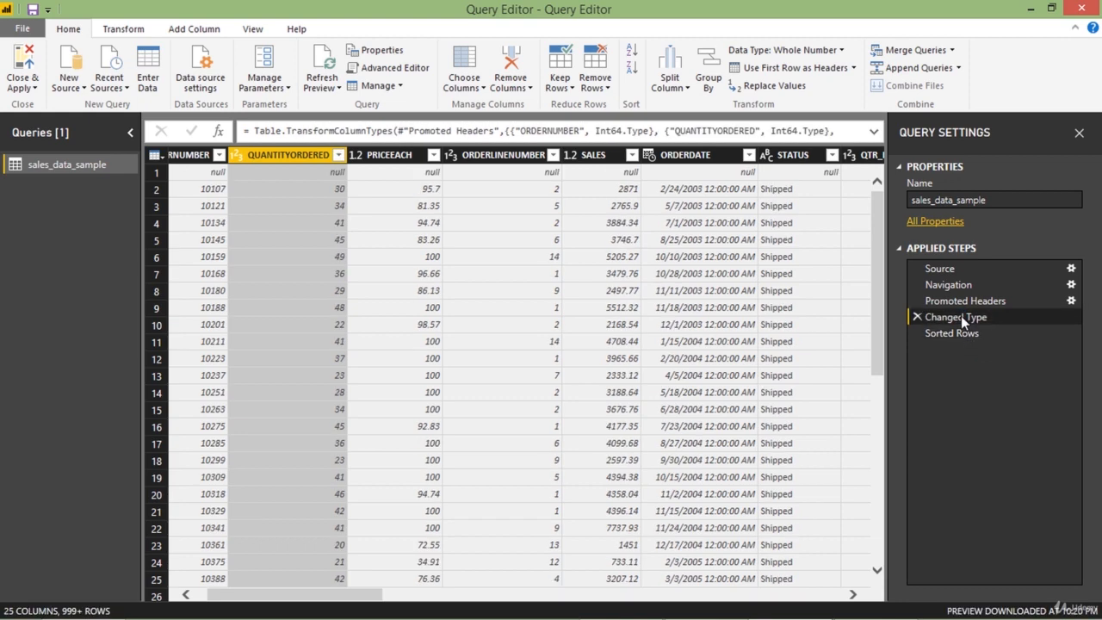
{"action": "left_click", "coordinate": [949, 329]}
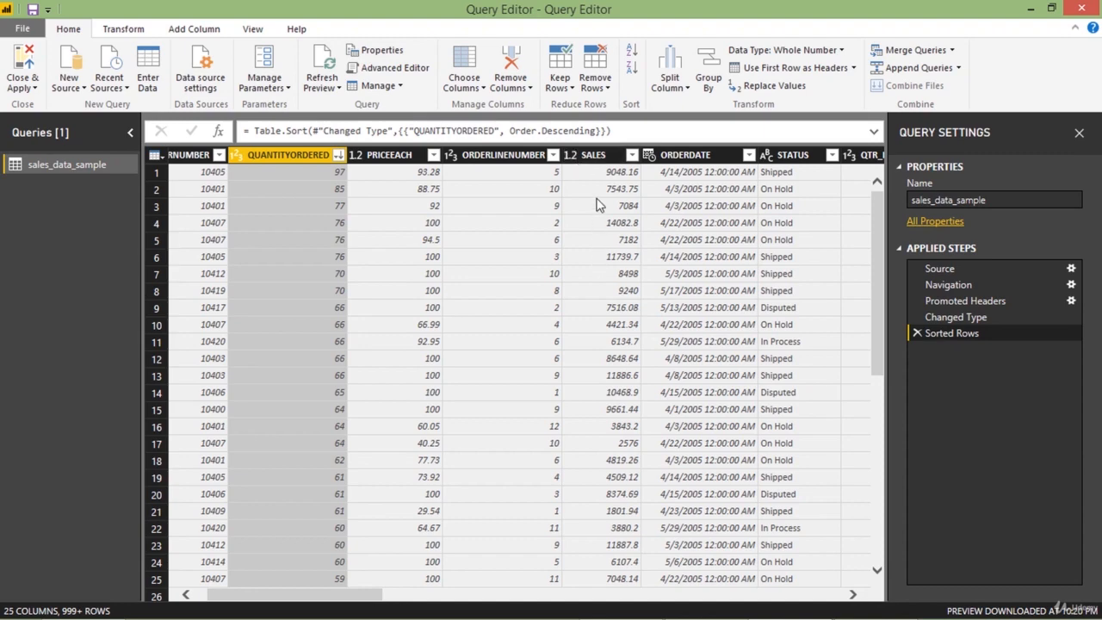
Try the Text data type on the SALES column, and delete both that type change and the row sort from the applied steps.
{"action": "left_click", "coordinate": [570, 155]}
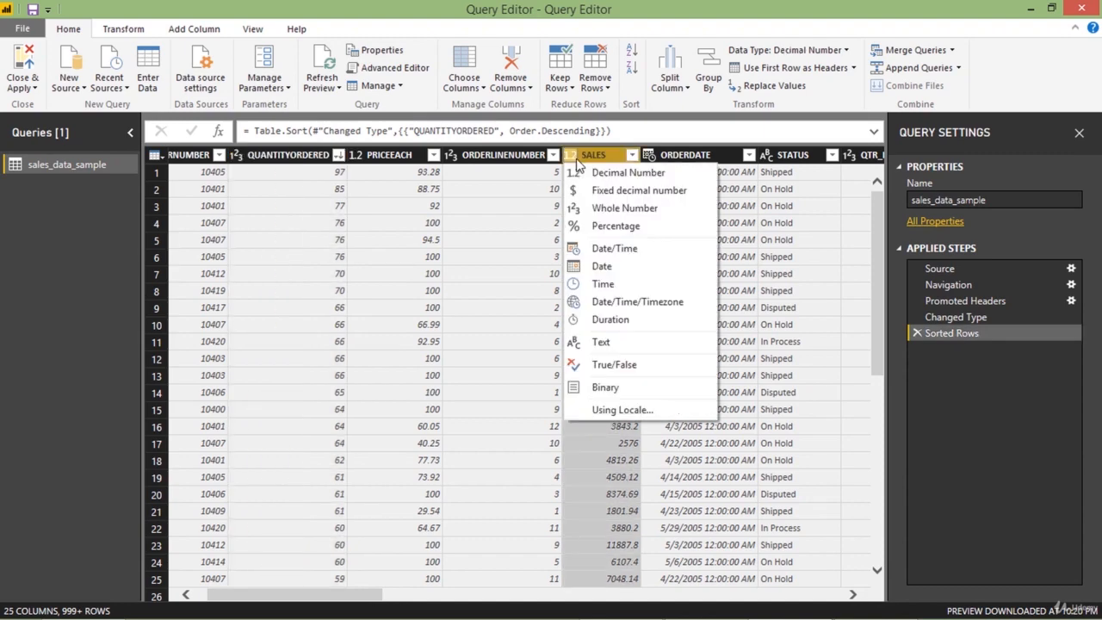
{"action": "left_click", "coordinate": [603, 341]}
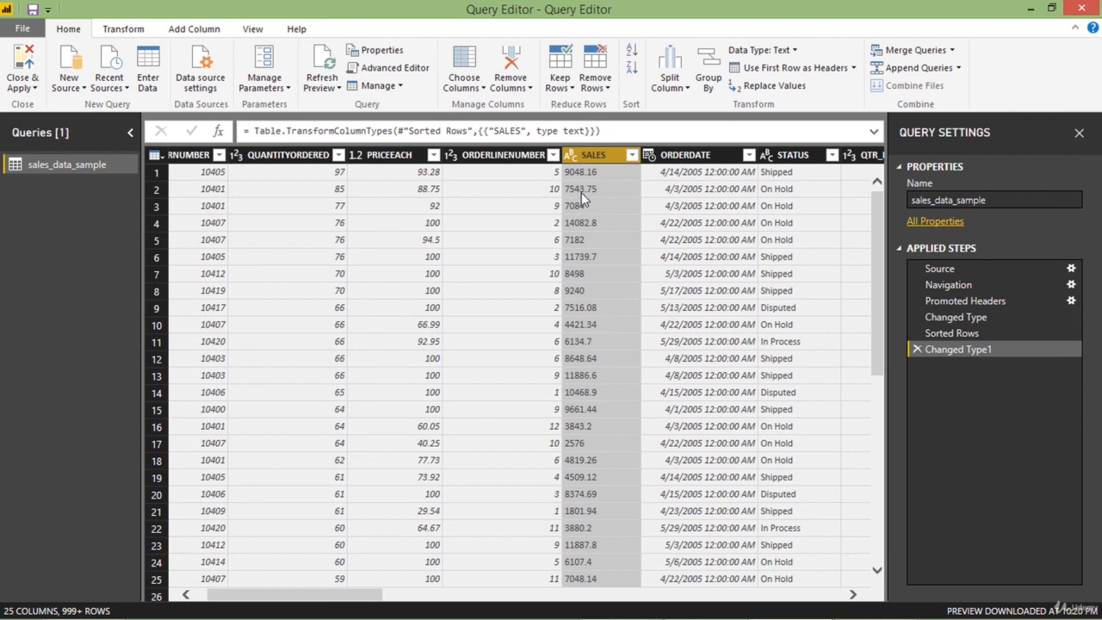
{"action": "left_click", "coordinate": [918, 346]}
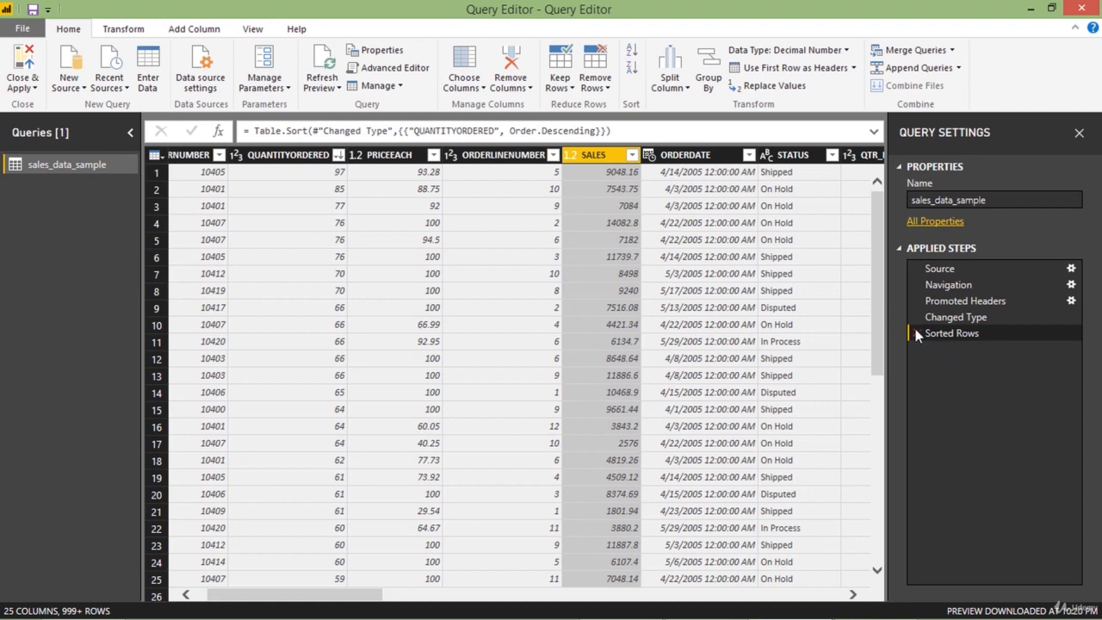
{"action": "left_click", "coordinate": [917, 332]}
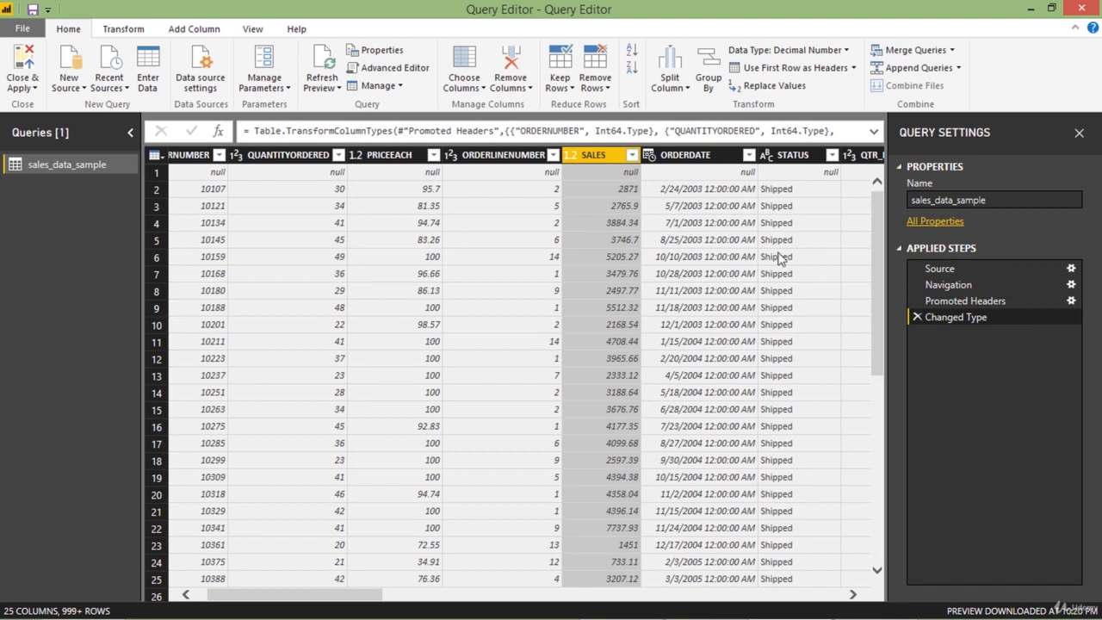
Review the query at its Promoted Headers, Navigation and Source steps, and return to the Changed Type step.
{"action": "left_click", "coordinate": [942, 300]}
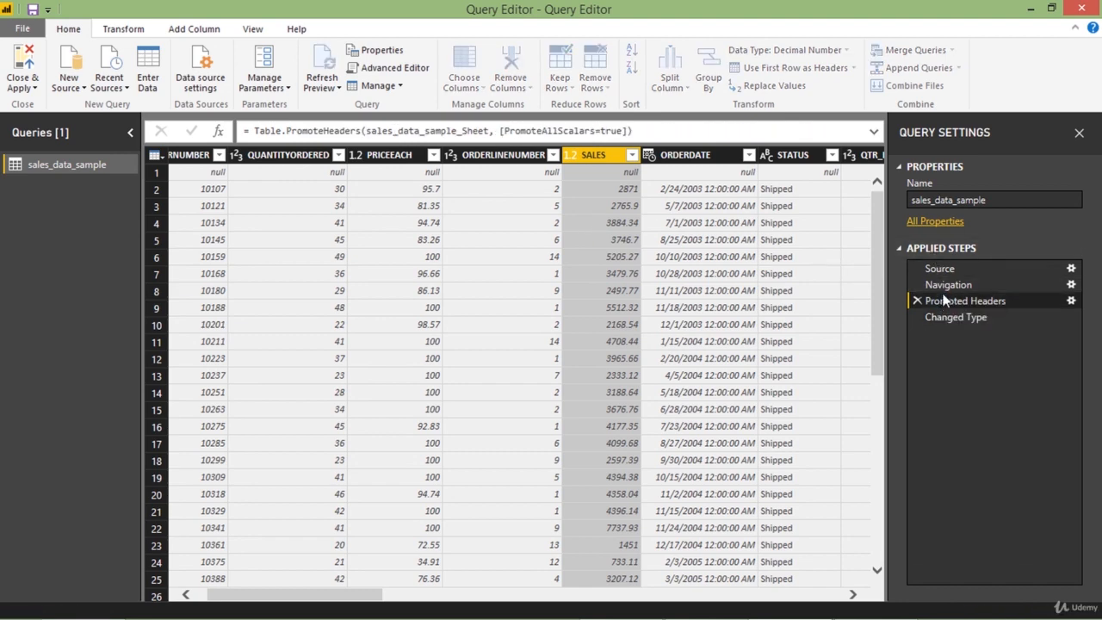
{"action": "left_click", "coordinate": [945, 284]}
{"action": "left_click", "coordinate": [940, 269]}
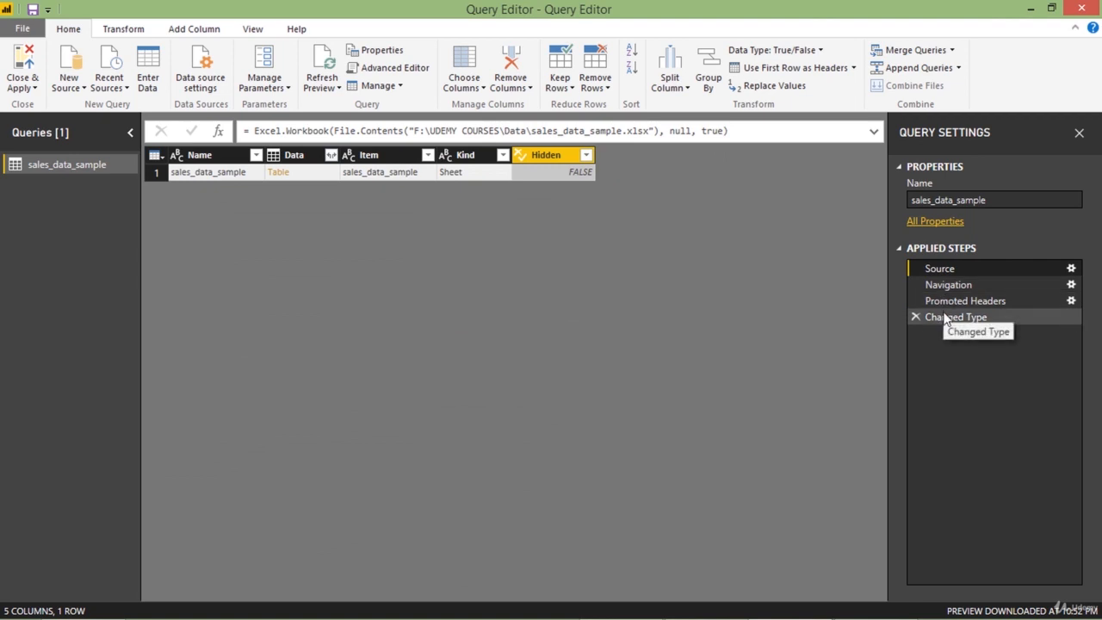
{"action": "left_click", "coordinate": [945, 319]}
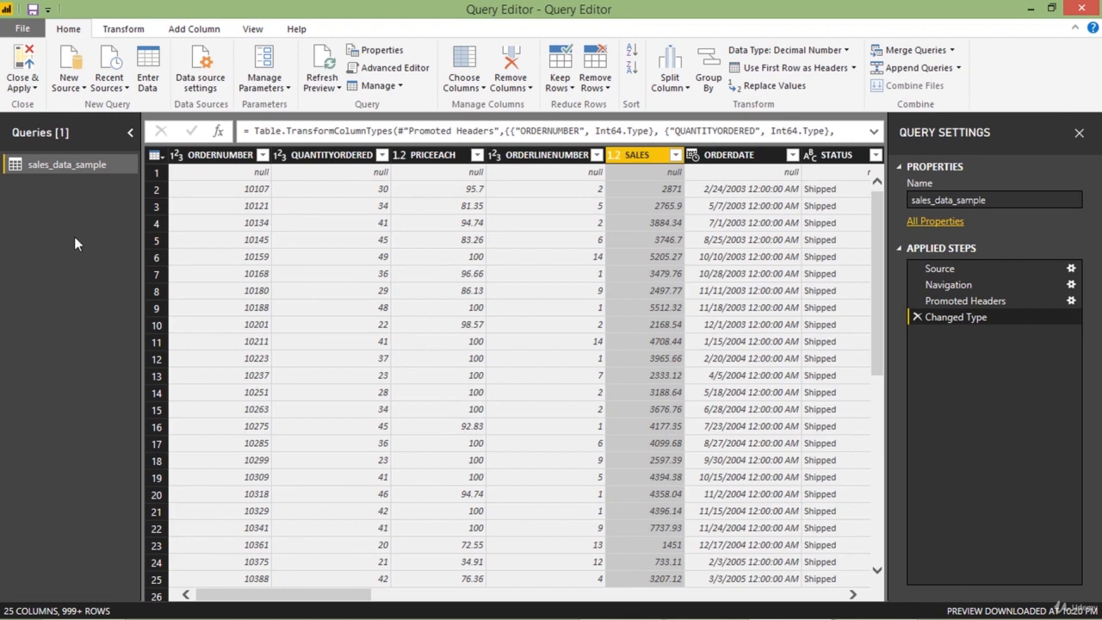
Rename the sales_data_sample query as Sales Data.
{"action": "left_click", "coordinate": [1005, 196]}
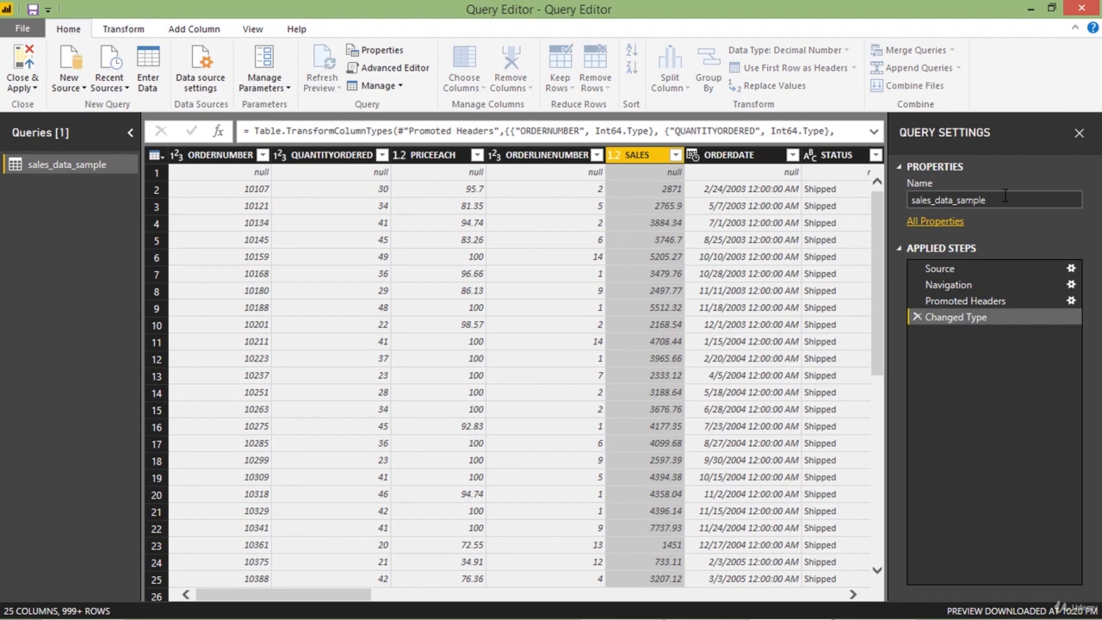
{"action": "double_click", "coordinate": [1005, 195]}
{"action": "type", "text": "Sales Data"}
{"action": "key", "text": "Return"}
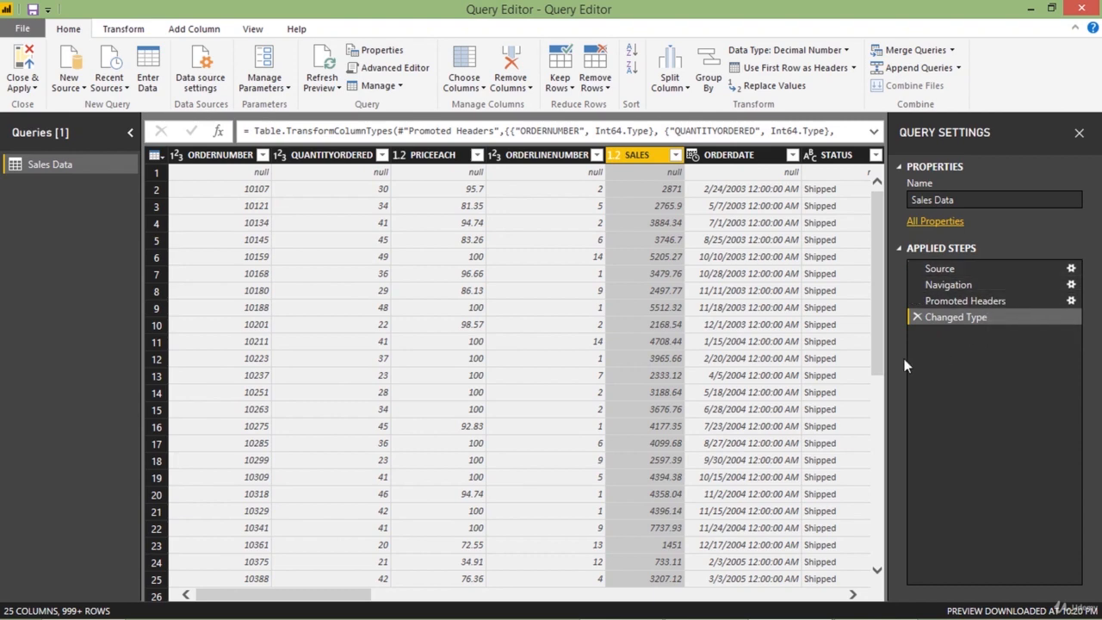
Open the Sales Data query in the Advanced Editor and examine the code behind its applied steps.
{"action": "left_click", "coordinate": [398, 69]}
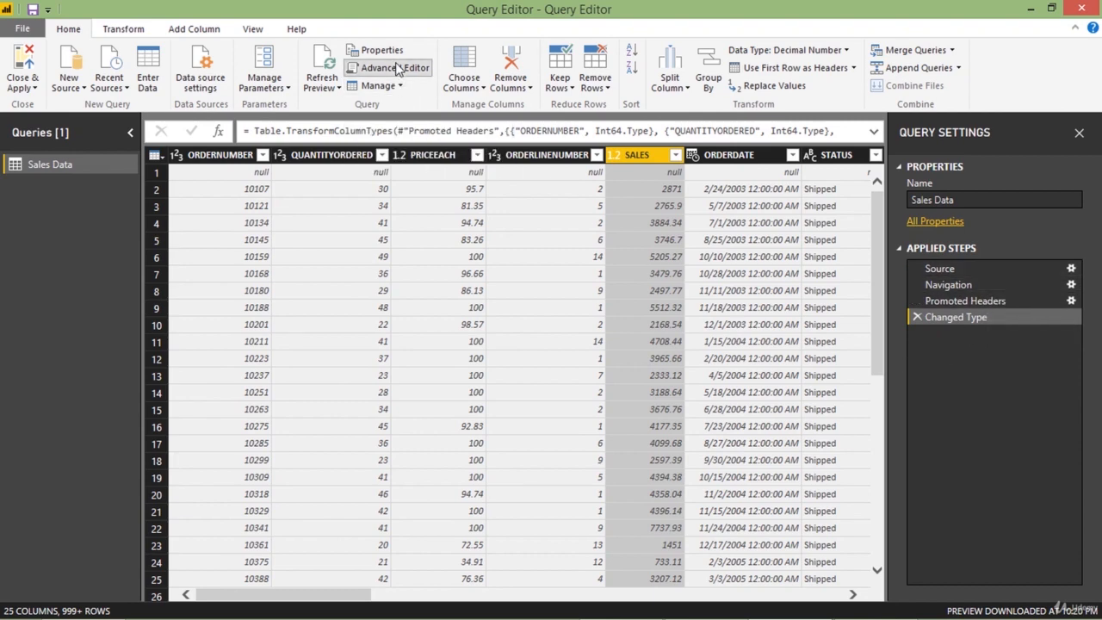
{"action": "left_click", "coordinate": [1051, 10]}
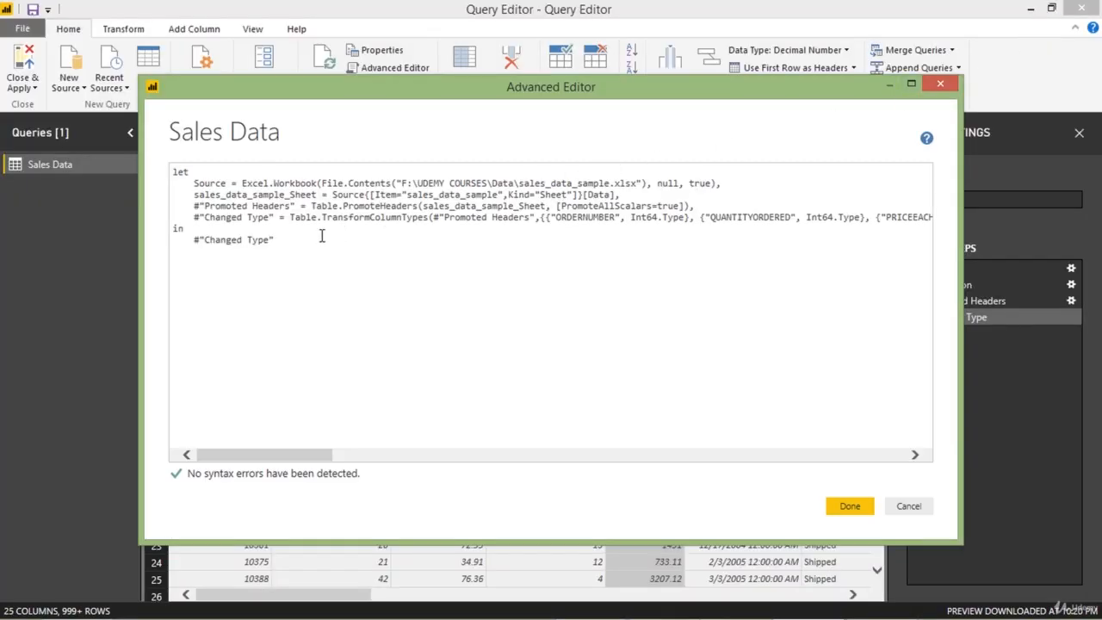
{"action": "left_click_drag", "start_coordinate": [343, 245], "coordinate": [173, 172]}
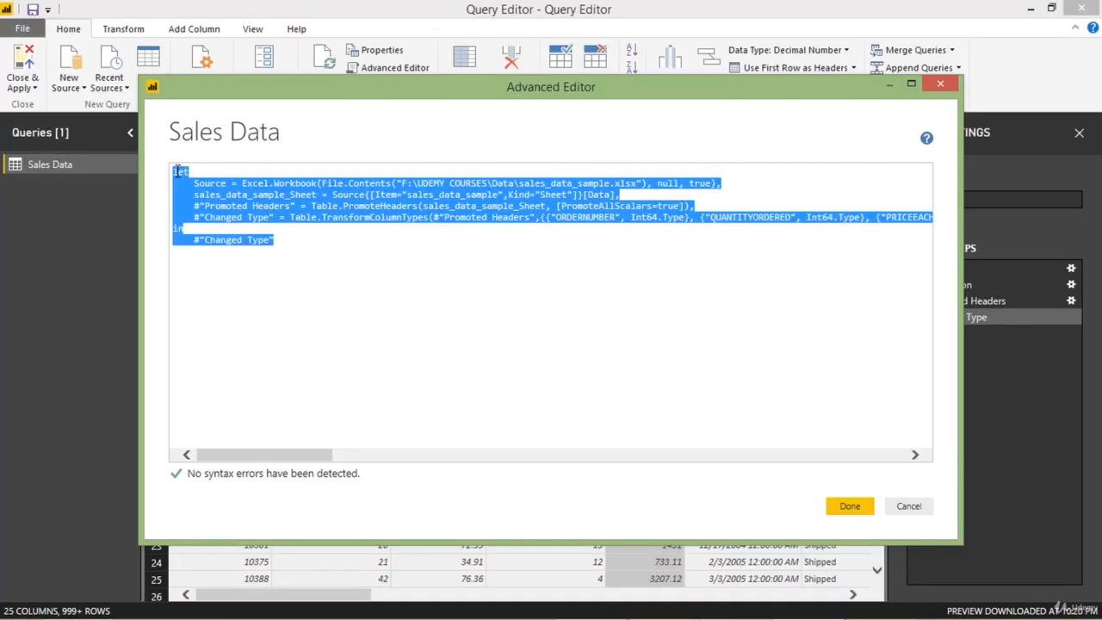
{"action": "left_click", "coordinate": [286, 211]}
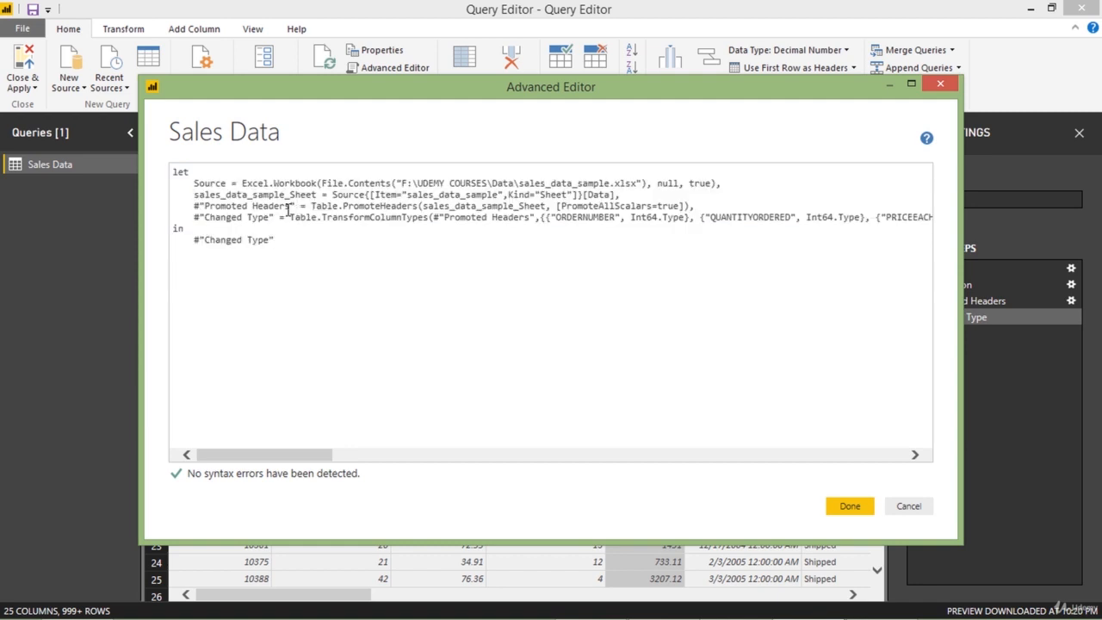
{"action": "left_click_drag", "start_coordinate": [193, 183], "coordinate": [724, 185]}
{"action": "left_click", "coordinate": [221, 218]}
{"action": "left_click_drag", "start_coordinate": [276, 240], "coordinate": [169, 180]}
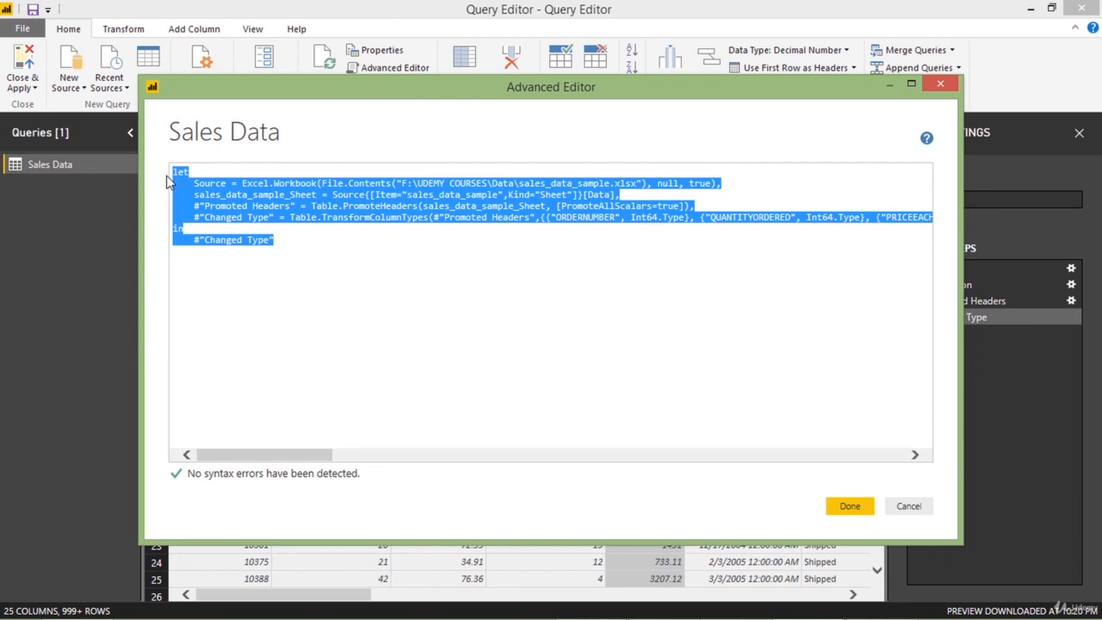
Close the Advanced Editor with its code kept as is, and refresh the Sales Data query's preview twice.
{"action": "left_click", "coordinate": [840, 507]}
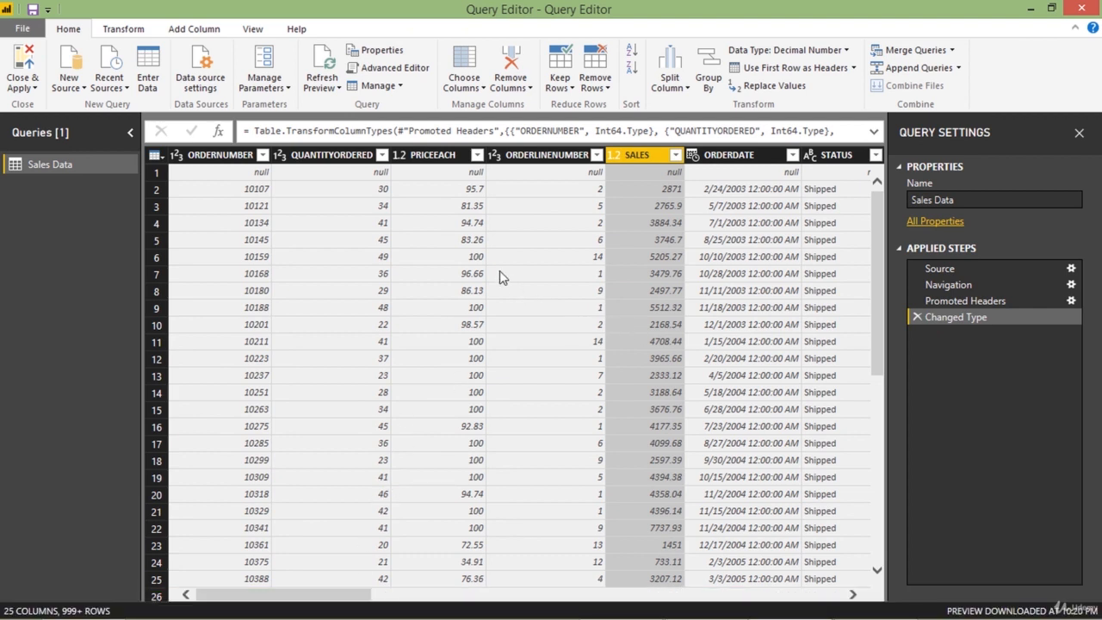
{"action": "left_click", "coordinate": [329, 88]}
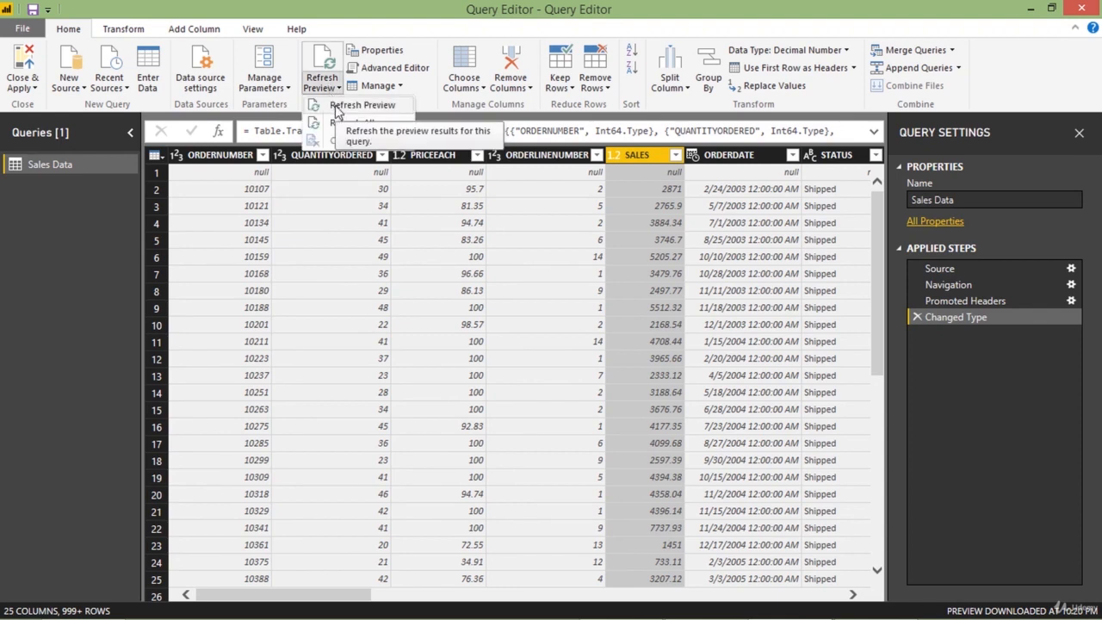
{"action": "left_click", "coordinate": [337, 108]}
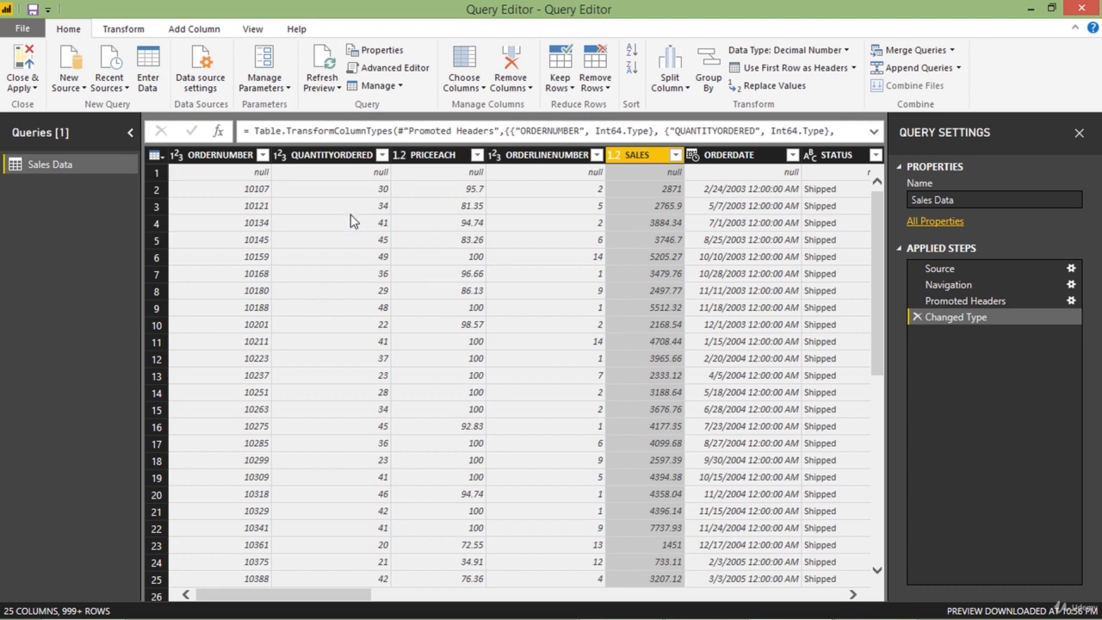
{"action": "left_click_drag", "start_coordinate": [336, 596], "coordinate": [441, 596]}
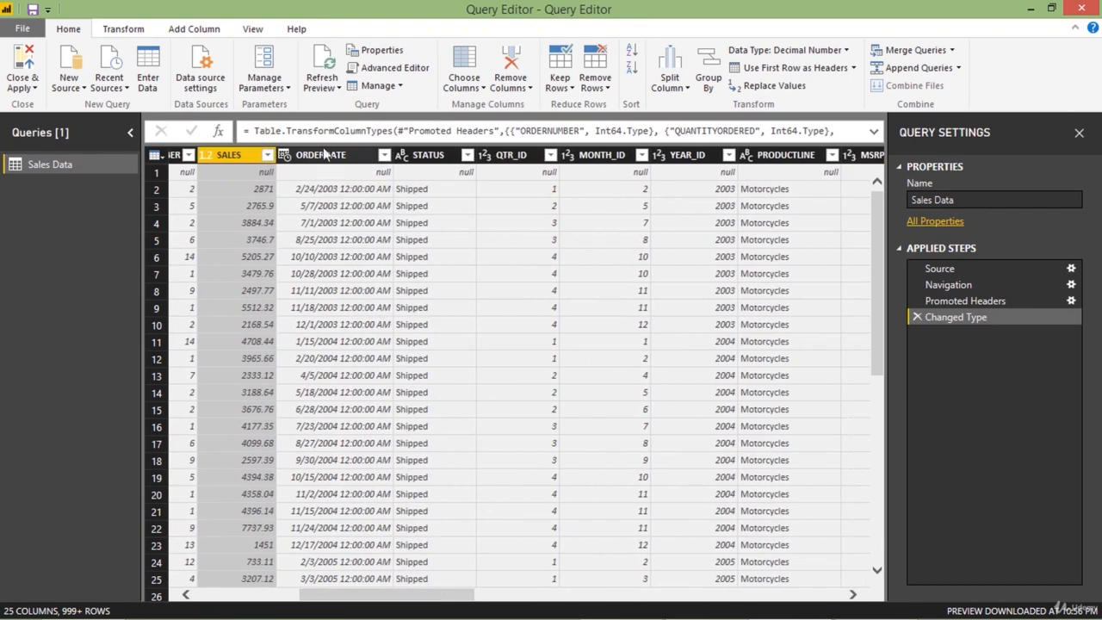
{"action": "left_click", "coordinate": [328, 86]}
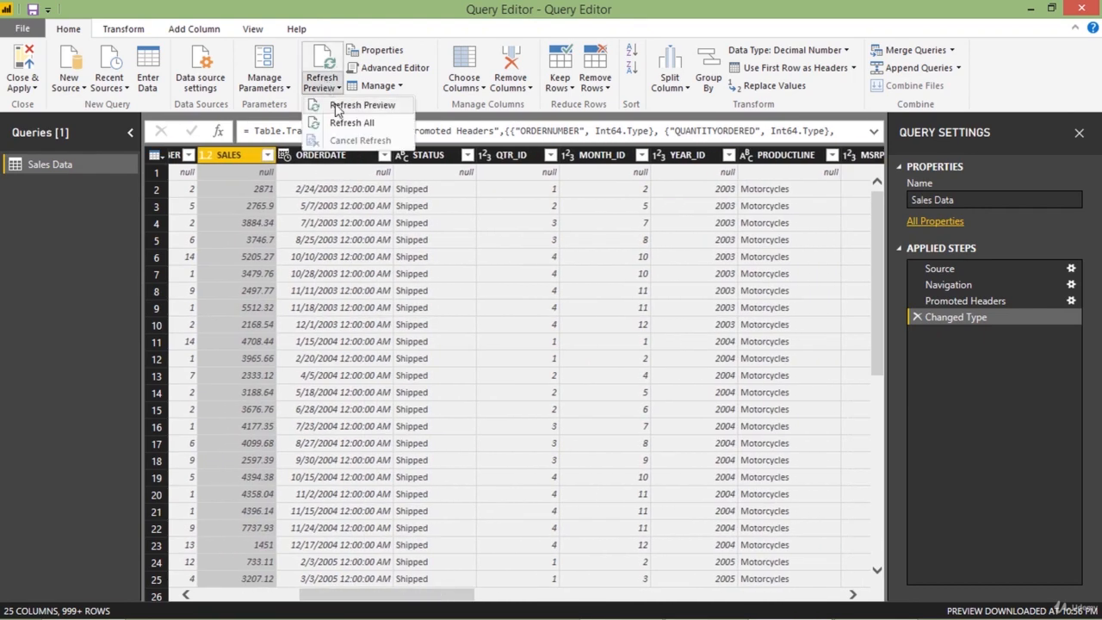
{"action": "left_click", "coordinate": [335, 105]}
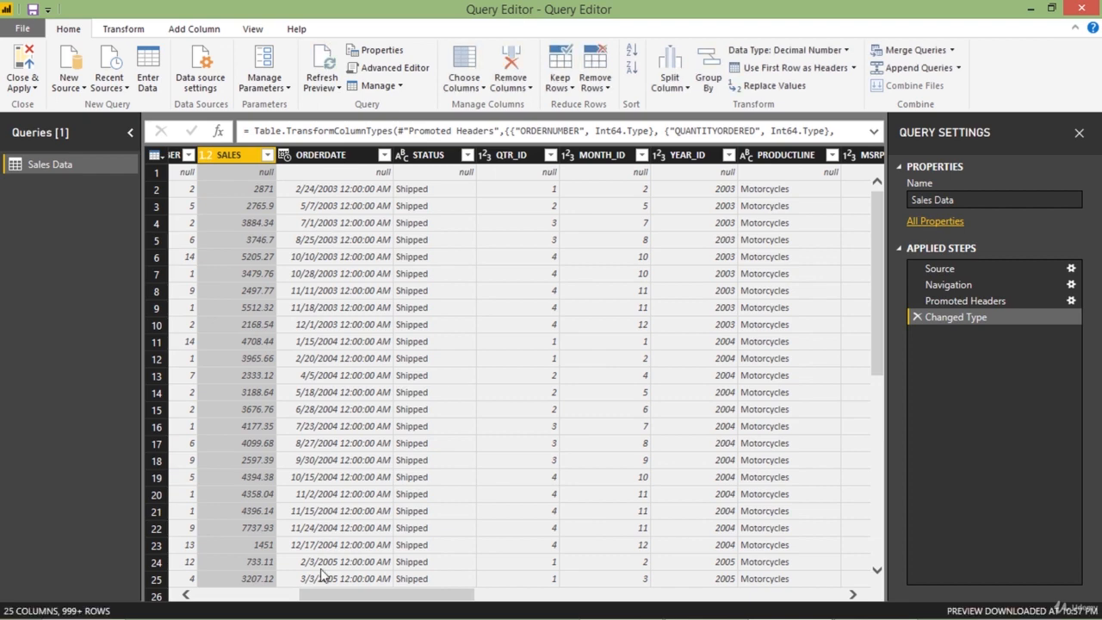
{"action": "left_click_drag", "start_coordinate": [363, 596], "coordinate": [495, 596]}
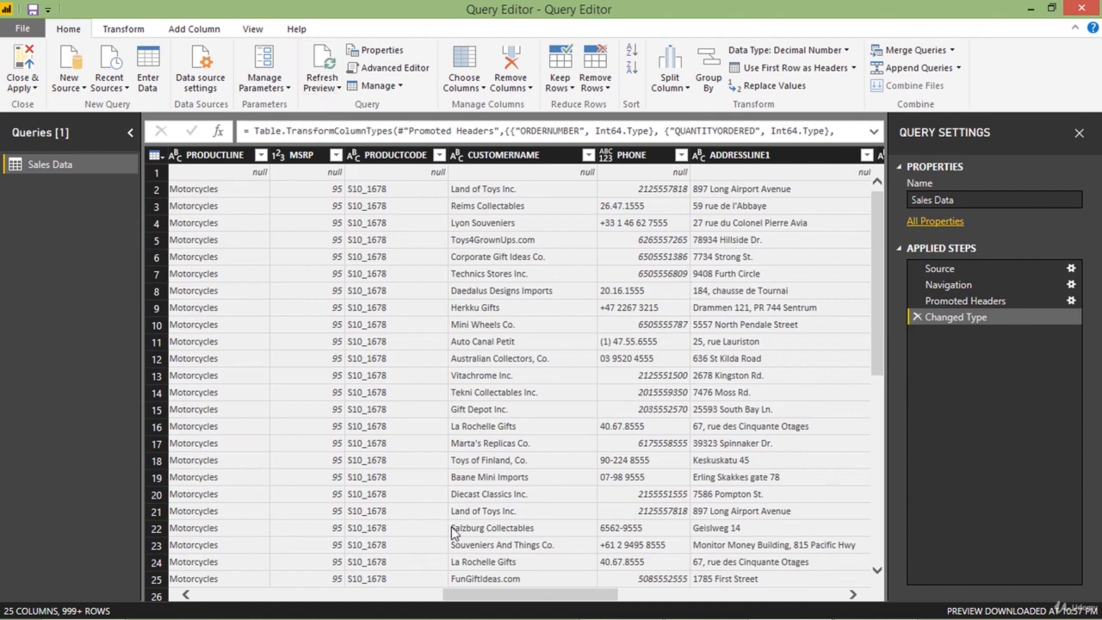
{"action": "left_click_drag", "start_coordinate": [495, 598], "coordinate": [553, 597]}
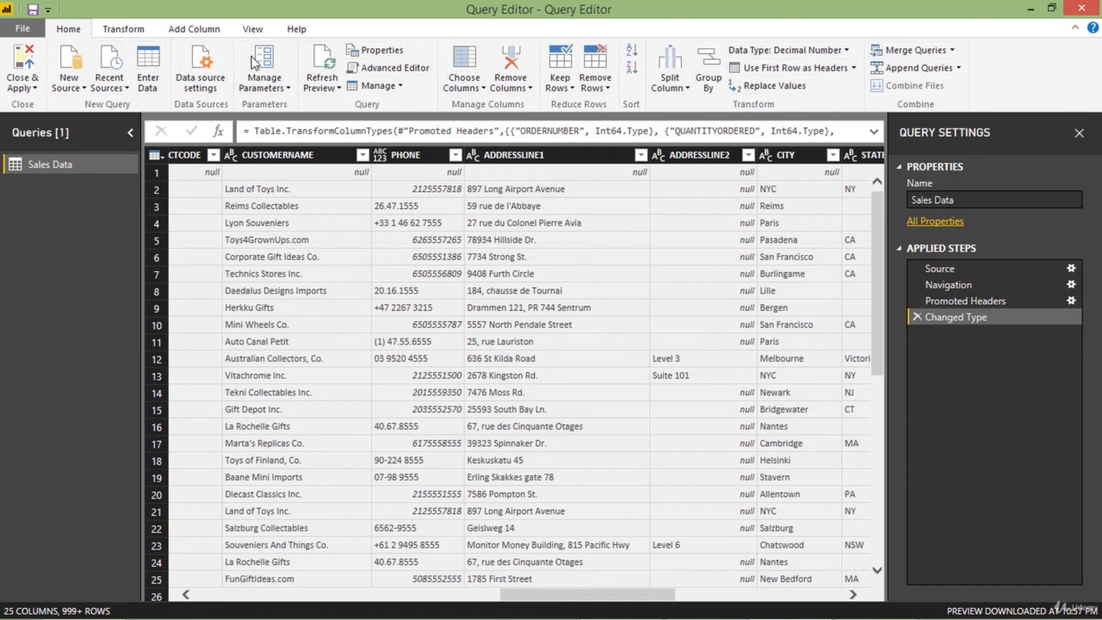
{"action": "left_click", "coordinate": [121, 33]}
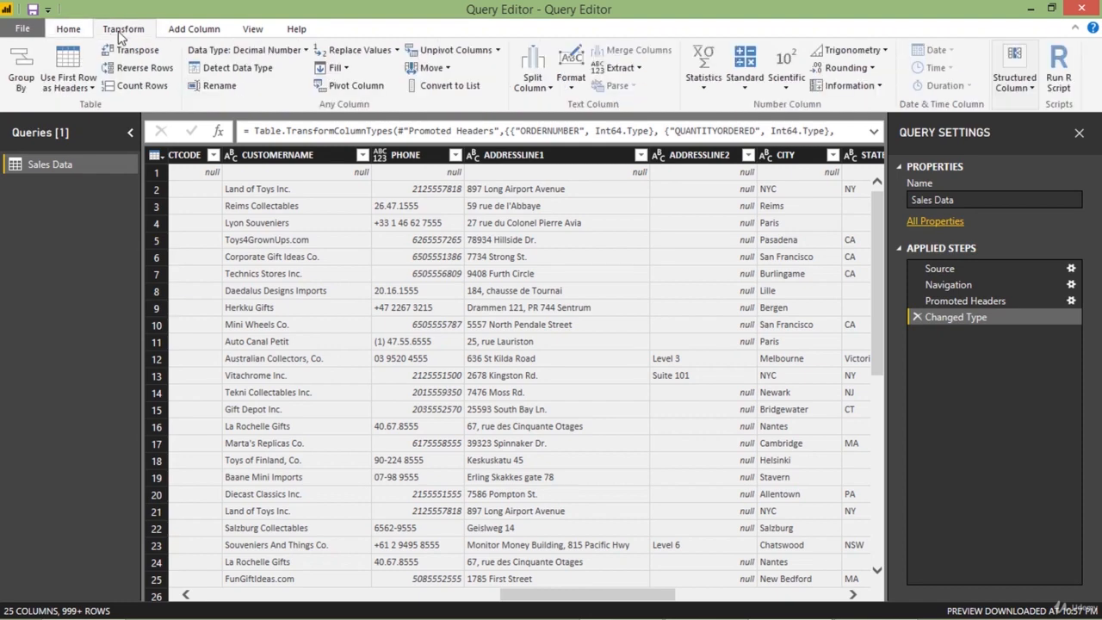
{"action": "left_click", "coordinate": [171, 36]}
{"action": "left_click", "coordinate": [249, 31]}
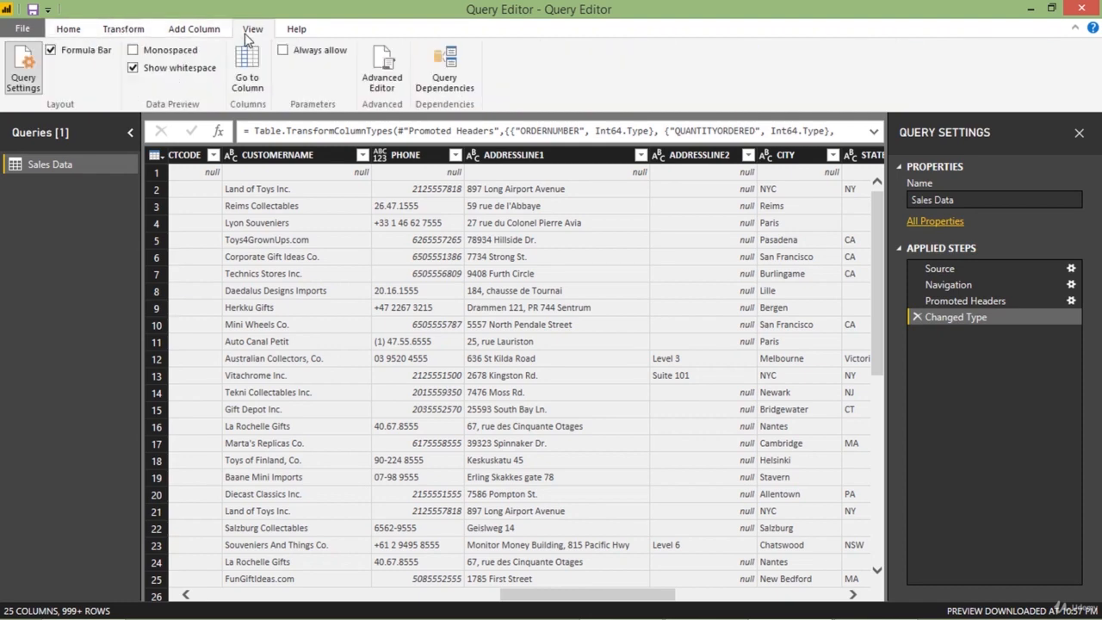
{"action": "left_click", "coordinate": [295, 30]}
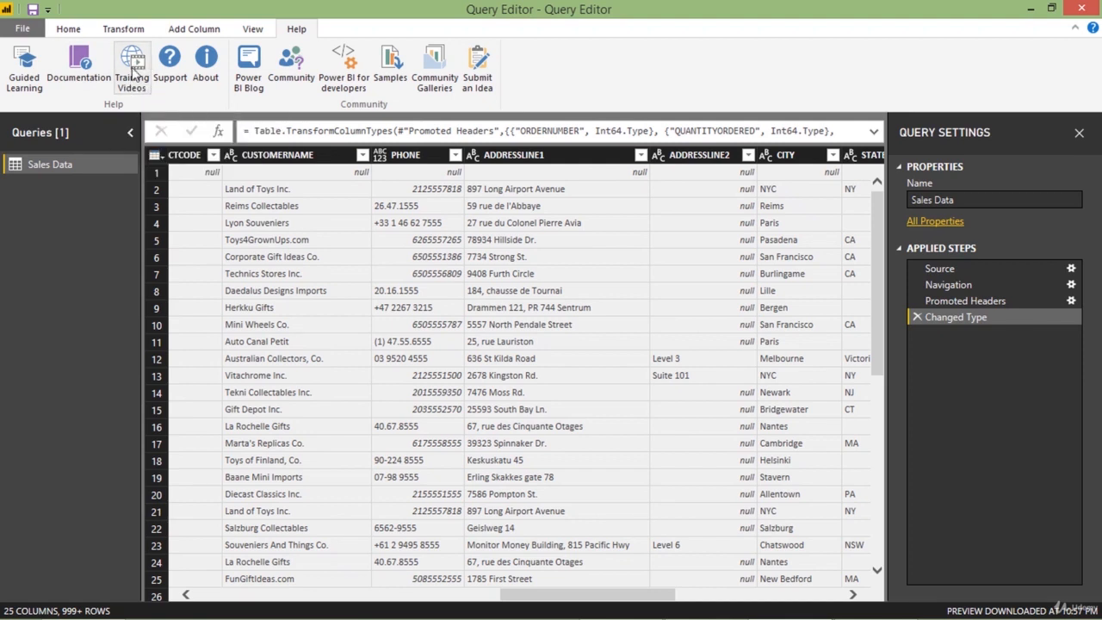
{"action": "left_click", "coordinate": [76, 35]}
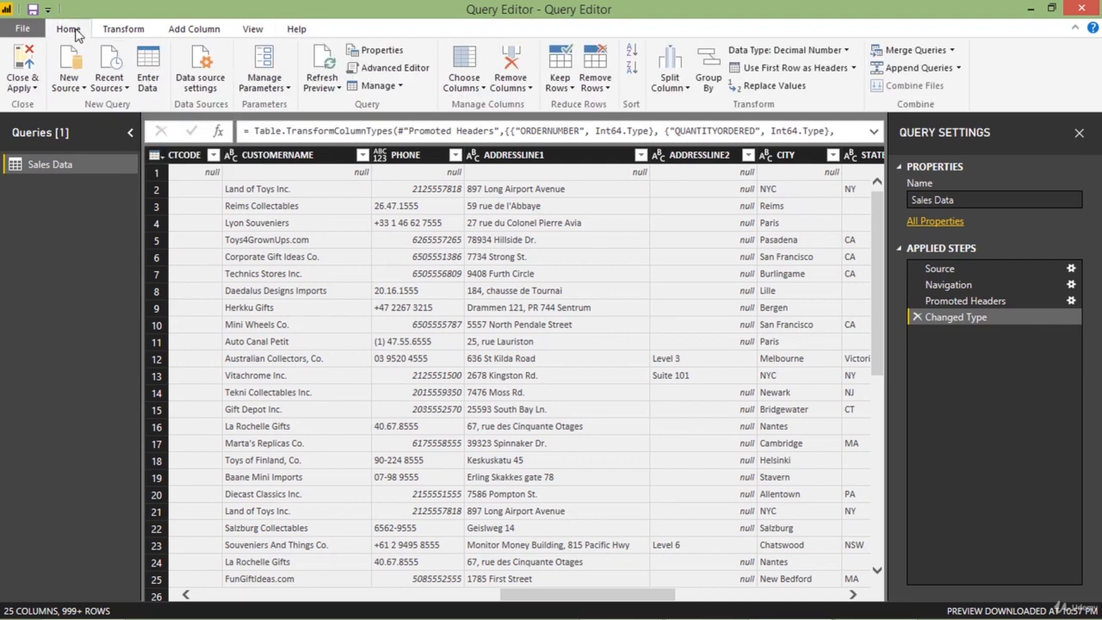